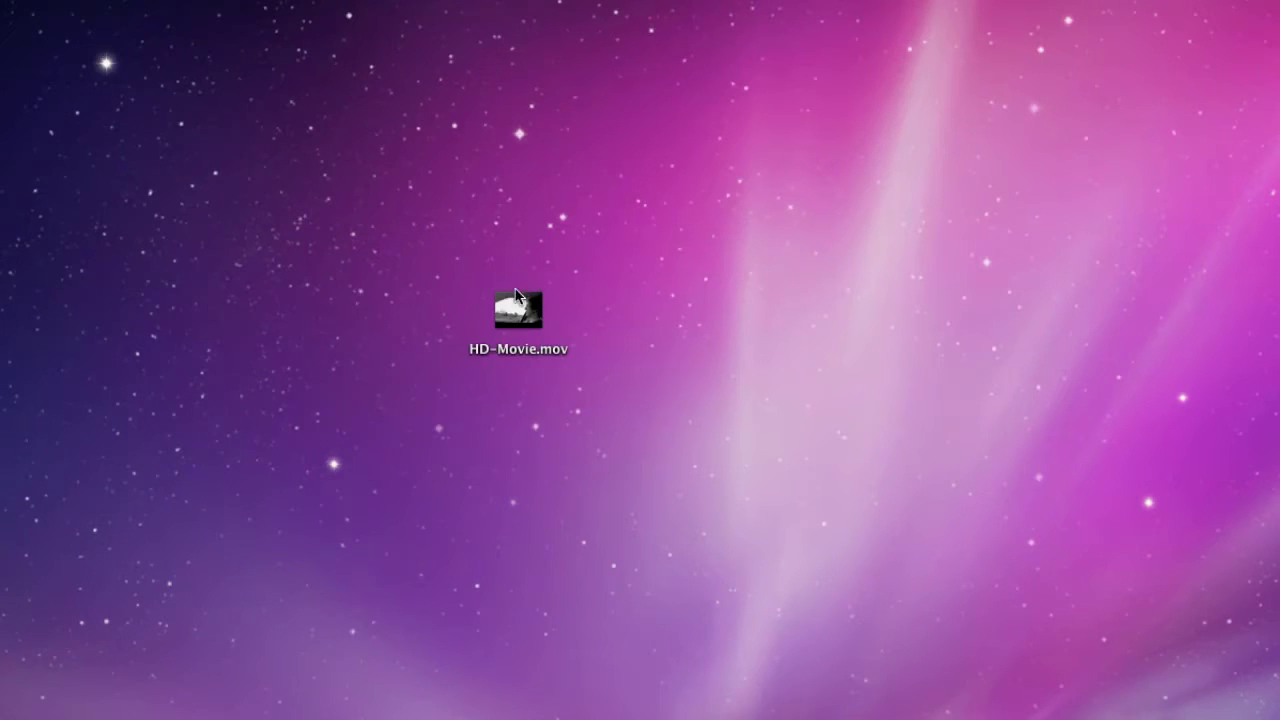
View the file information for HD-Movie.mov on the desktop, then close it.
click(510, 312)
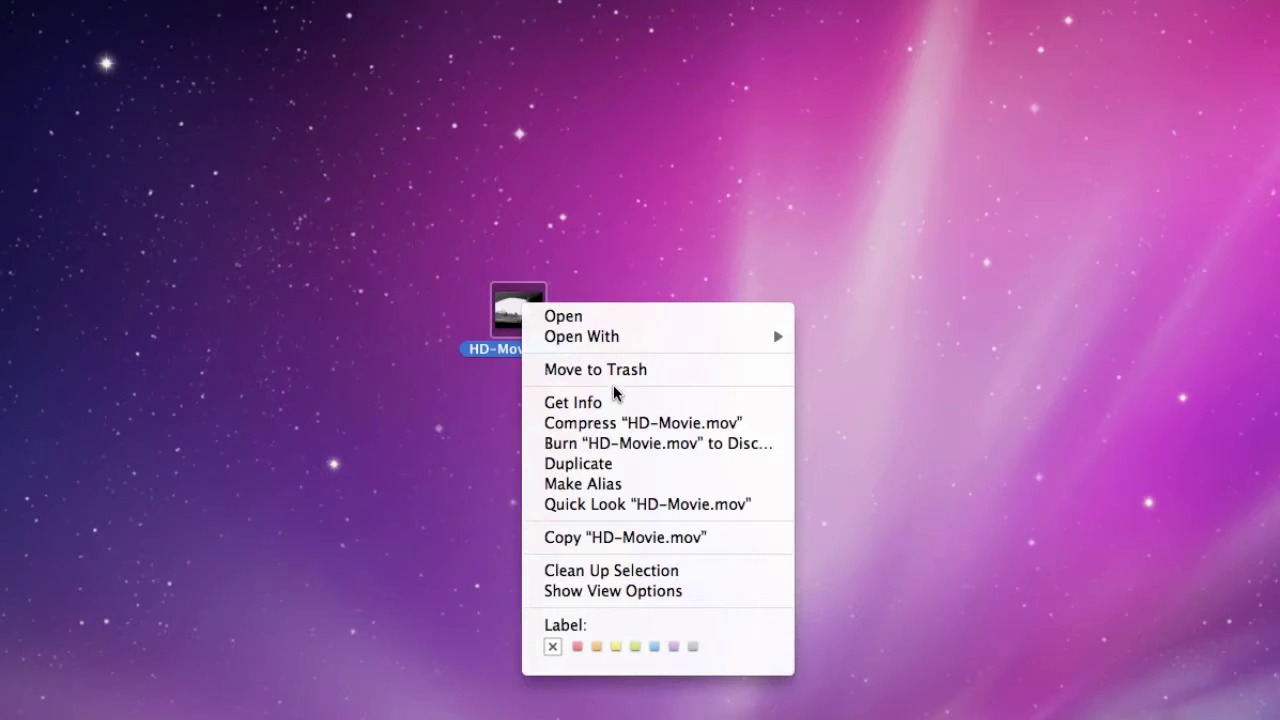
click(619, 402)
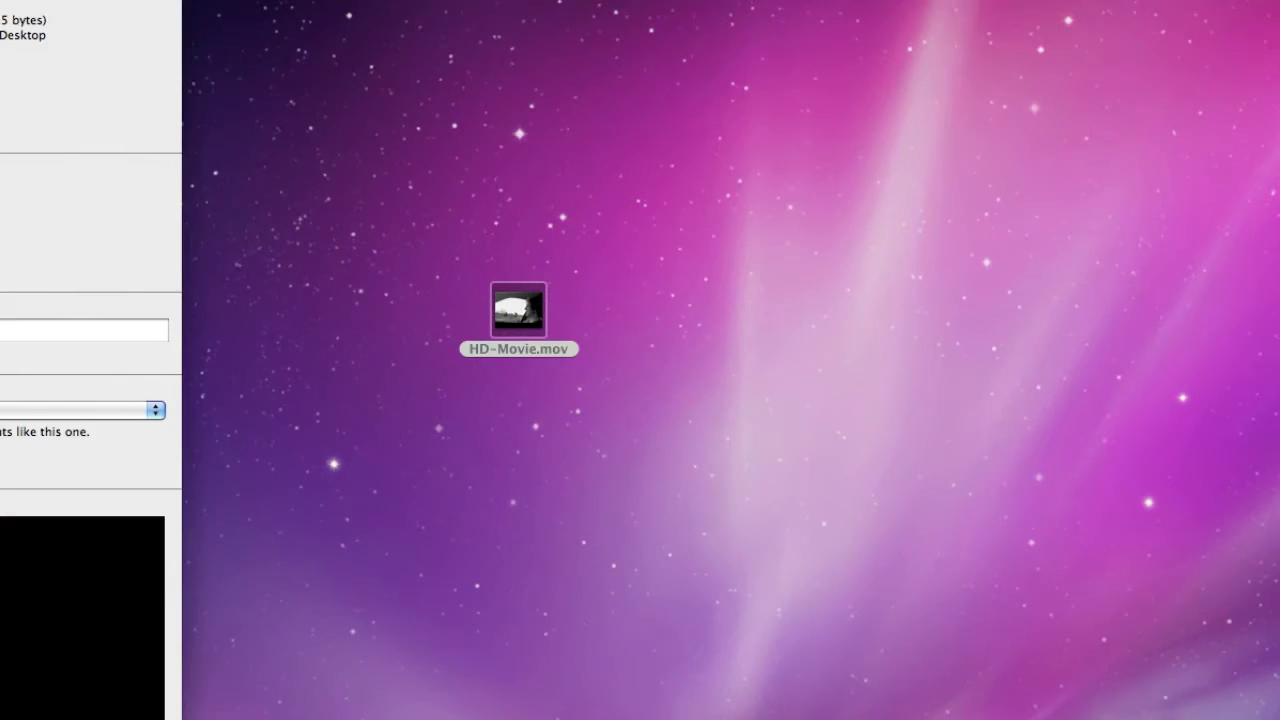
drag(40, 5, 618, 5)
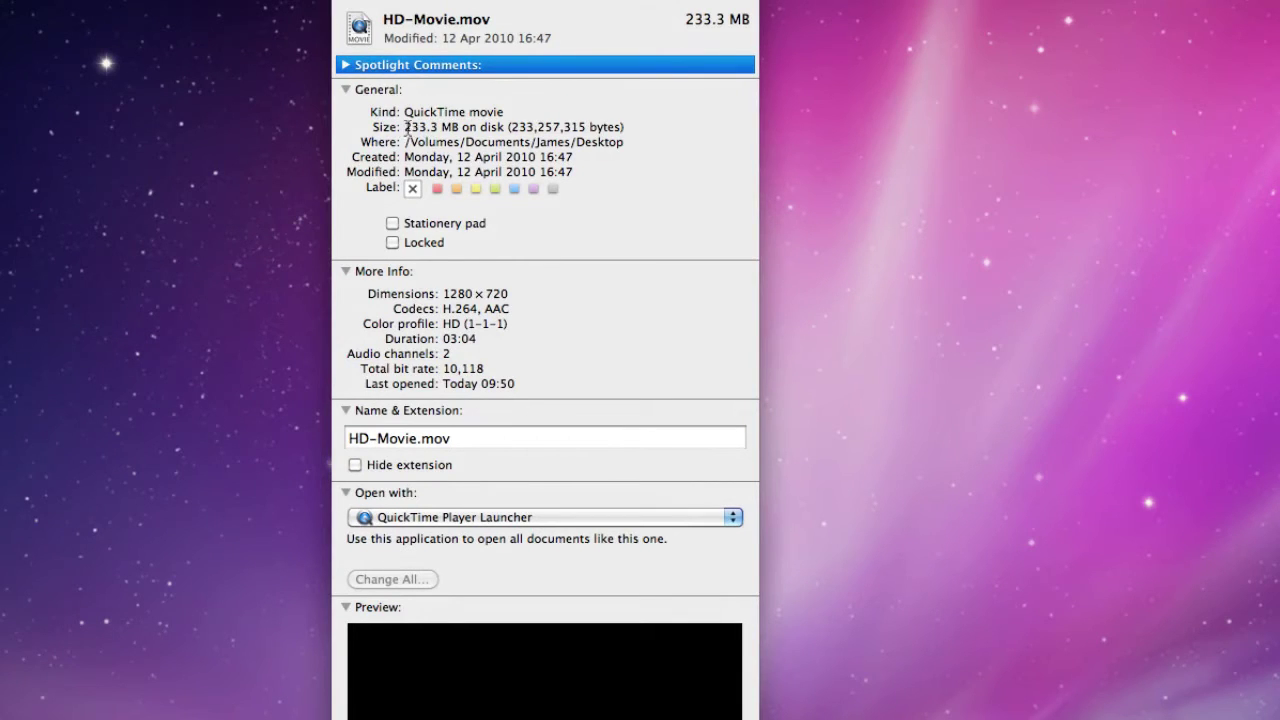
click(350, 2)
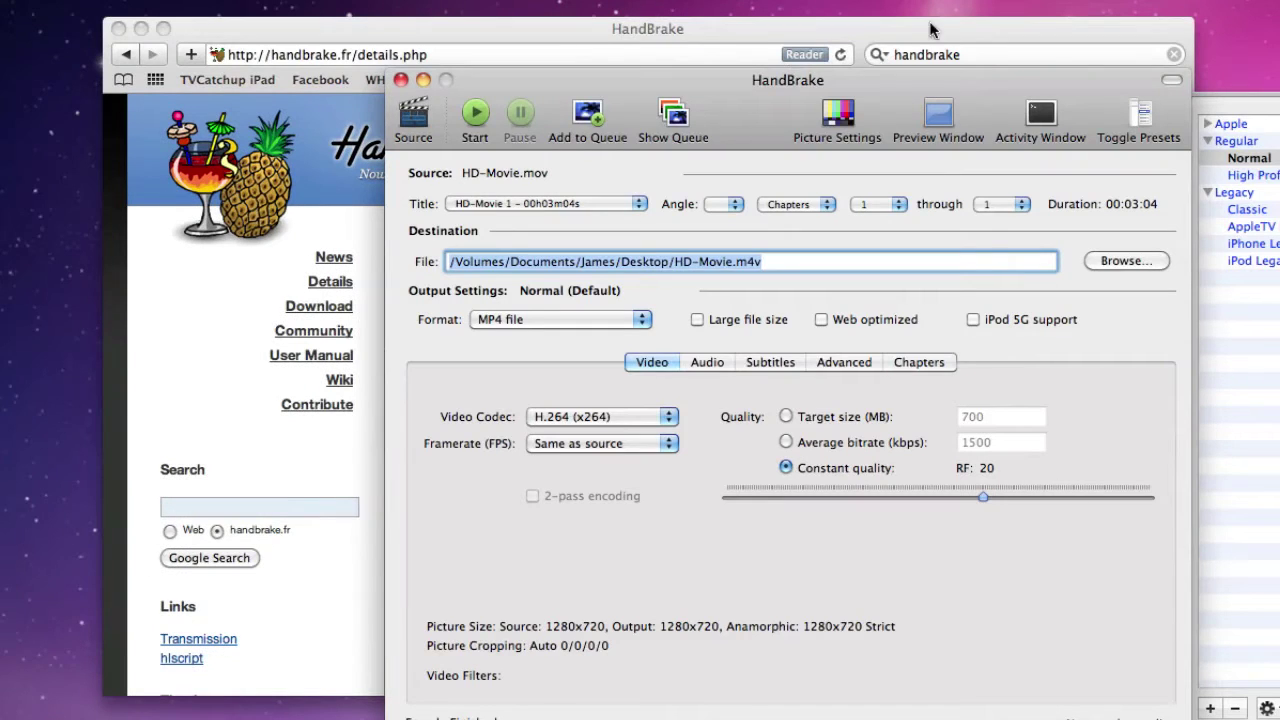
Close Safari and move the HandBrake window to the top-left of the screen.
drag(750, 97, 689, 100)
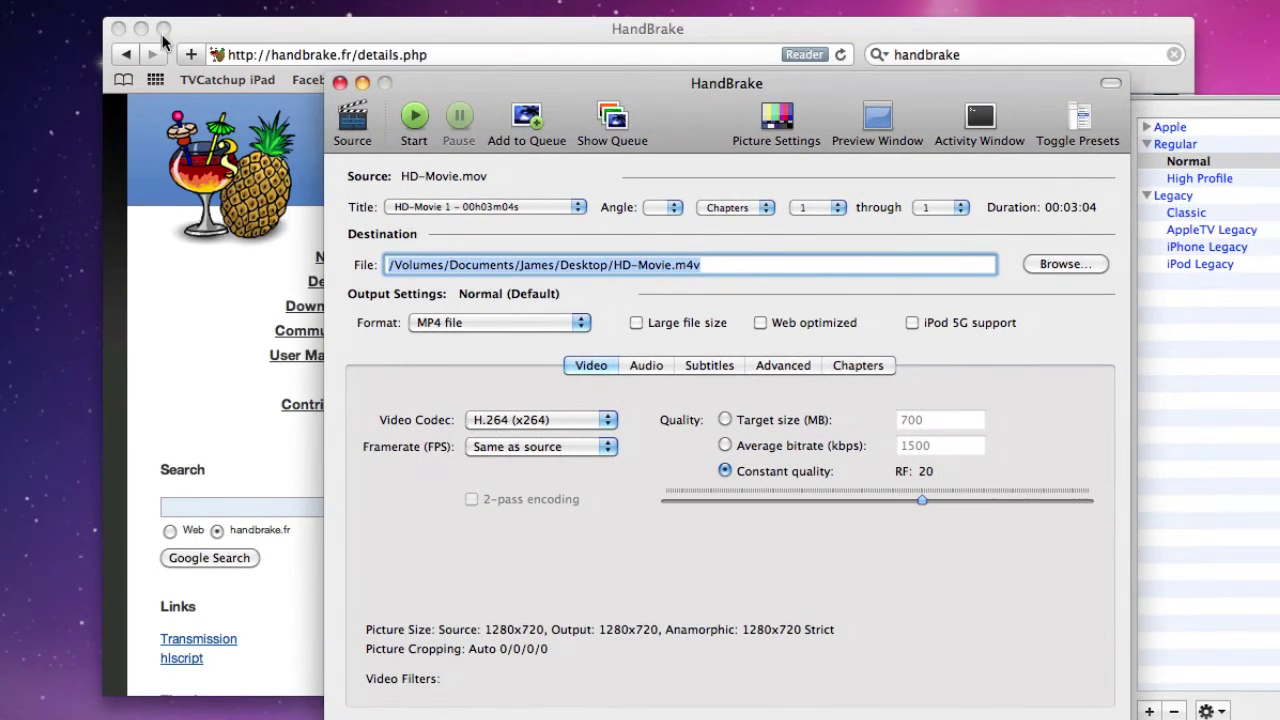
click(119, 29)
drag(548, 81, 400, 57)
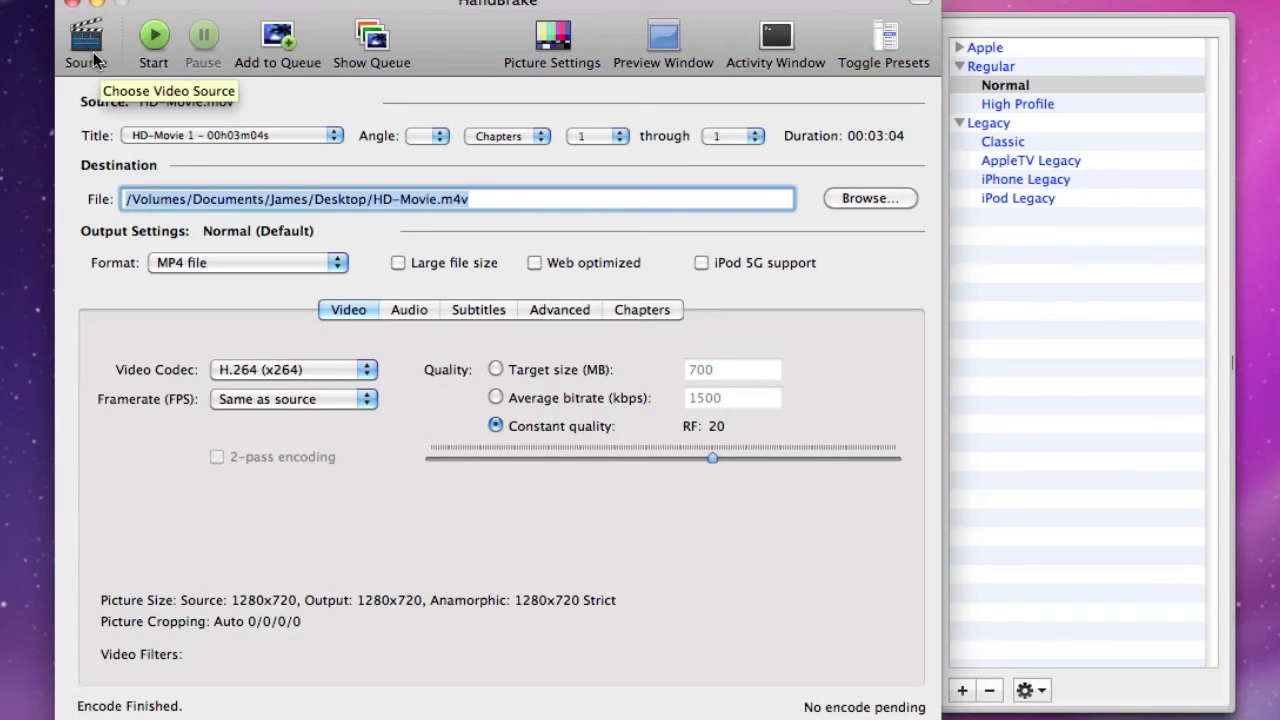
Pick HD-Movie.mov from the Desktop as the new source so HandBrake rescans it.
click(89, 46)
click(91, 40)
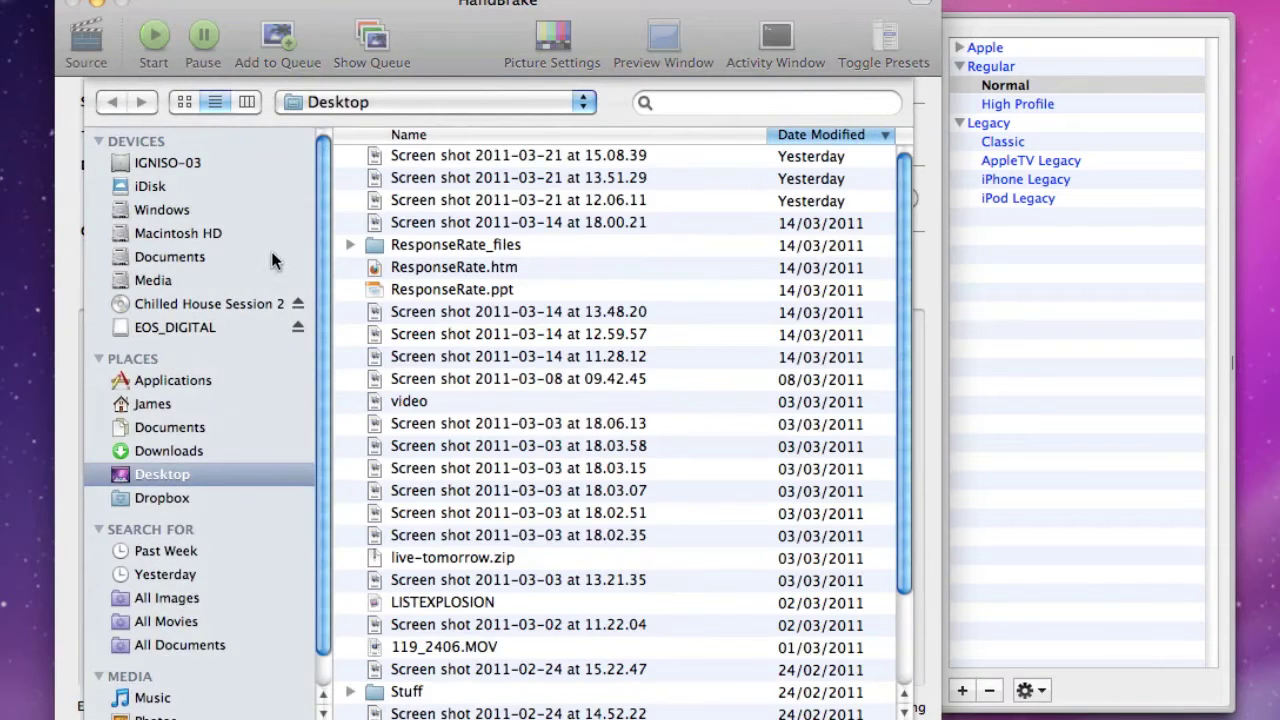
scroll(623, 371, down, 5)
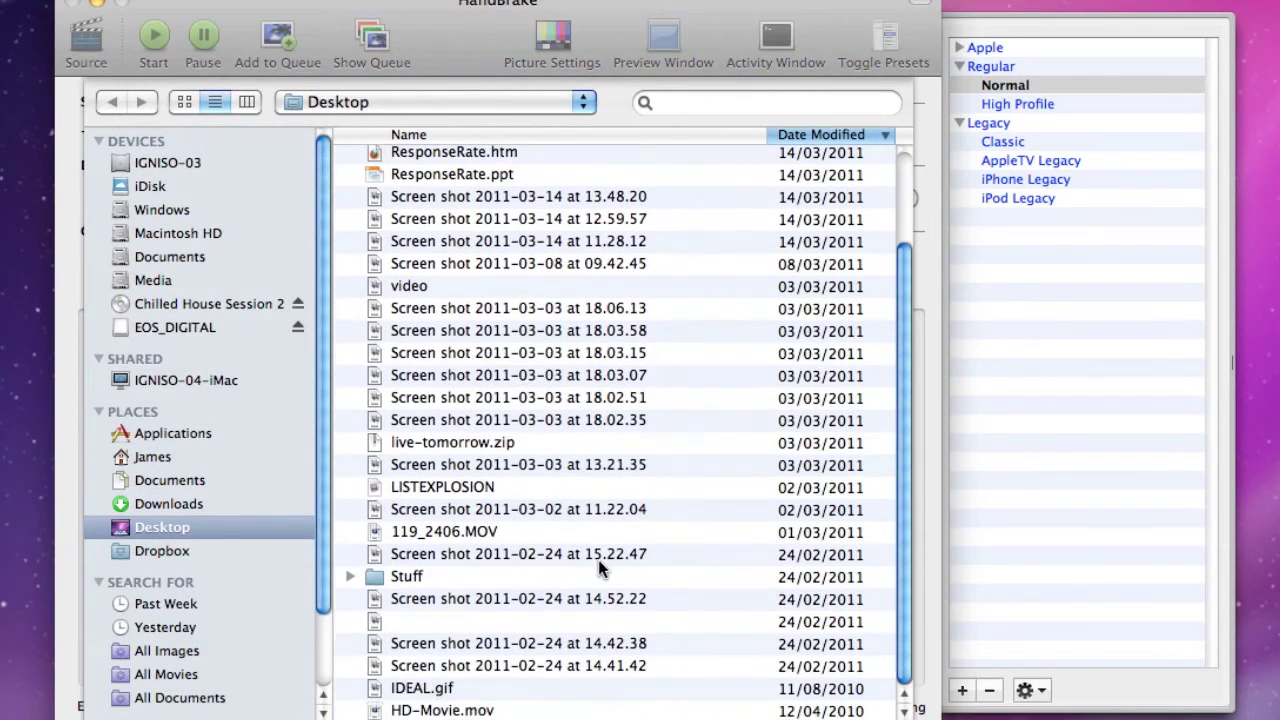
double_click(445, 710)
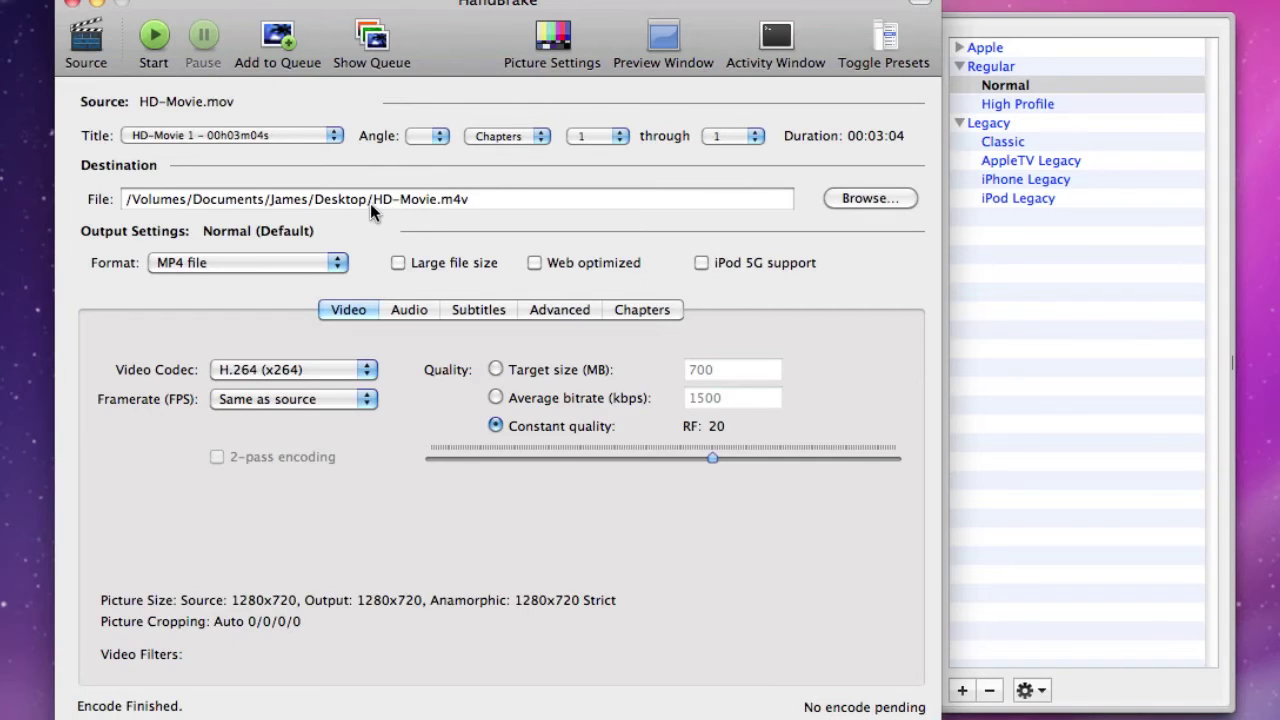
Confirm the HD-Movie.m4v destination, enable Web optimized, and start the encode.
click(482, 200)
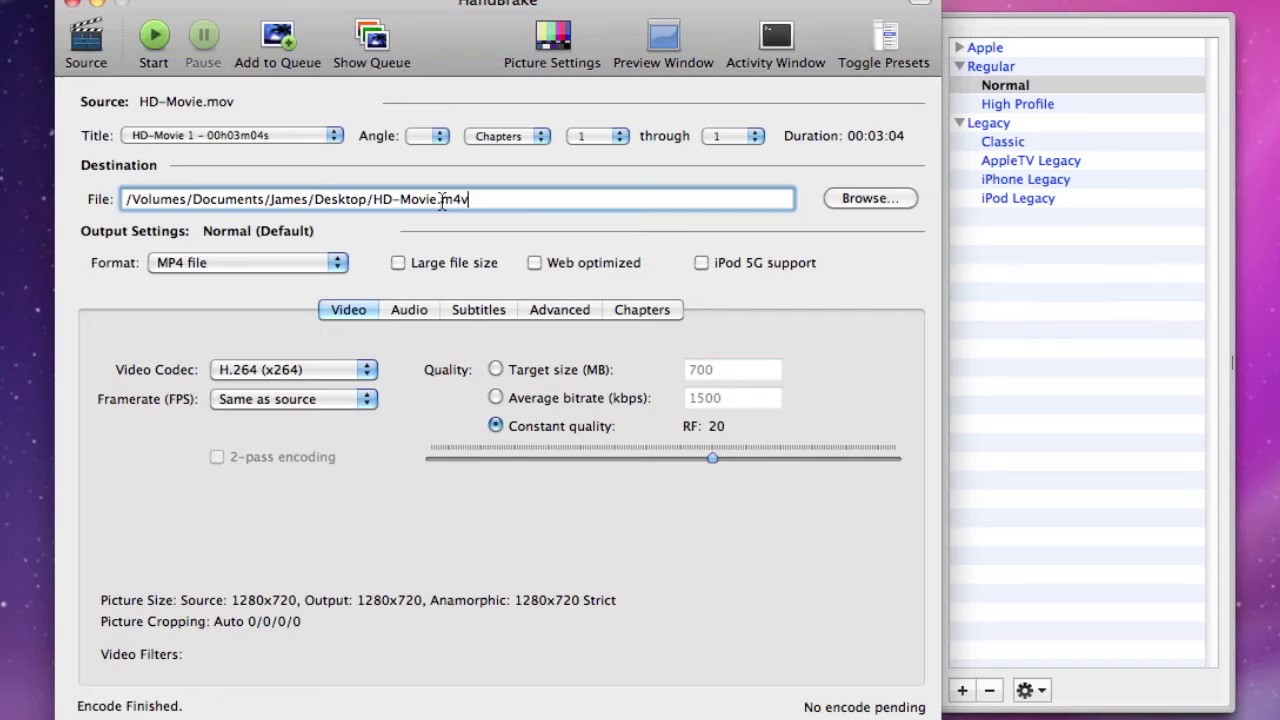
drag(442, 200, 540, 200)
click(542, 200)
click(534, 264)
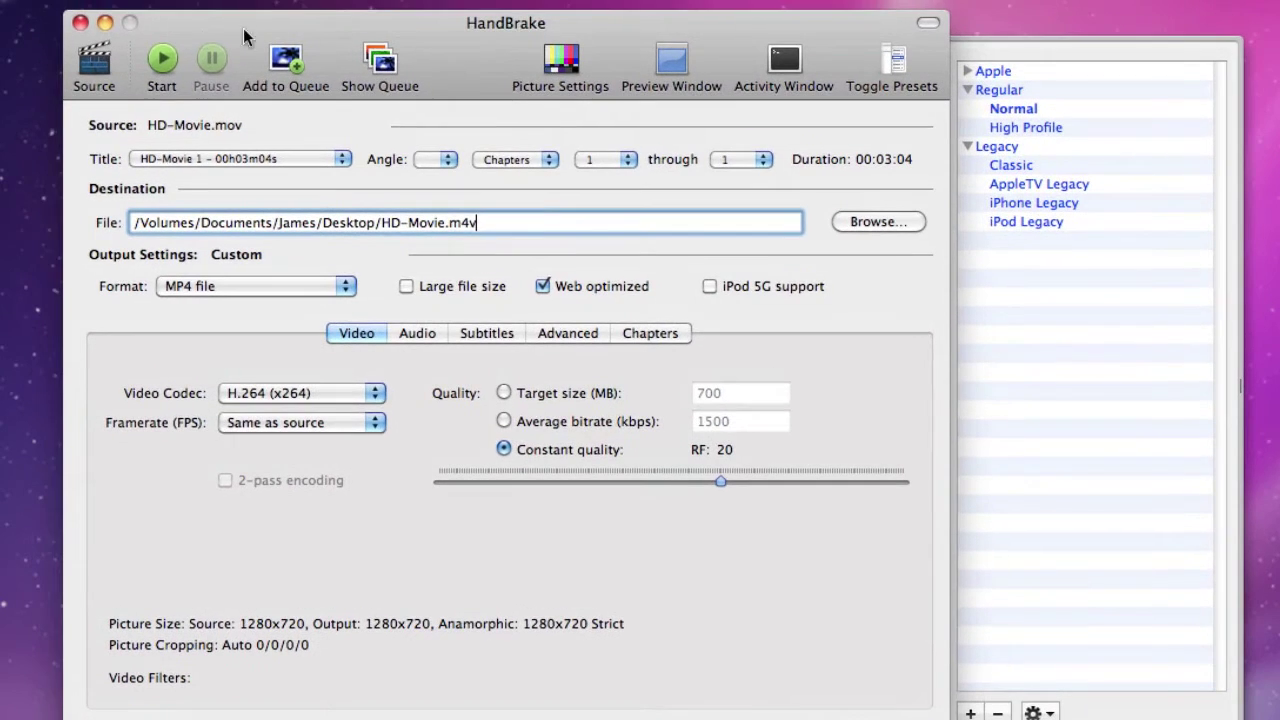
click(163, 62)
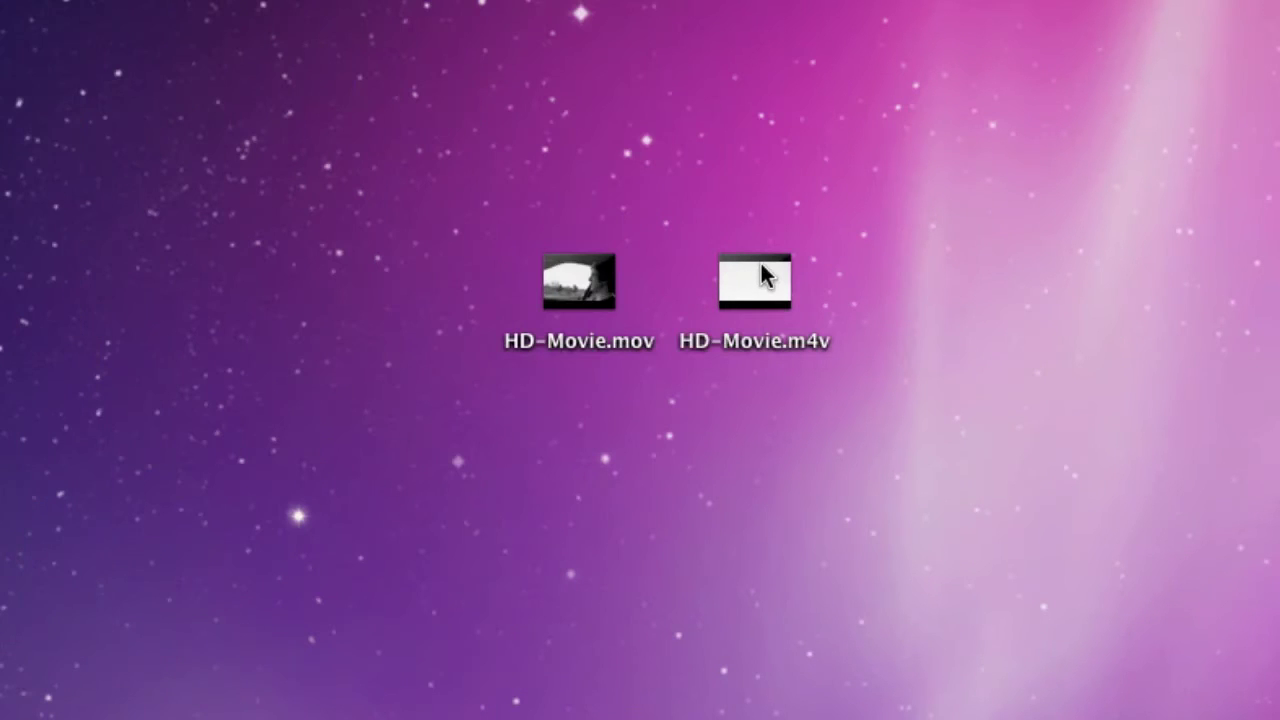
click(580, 272)
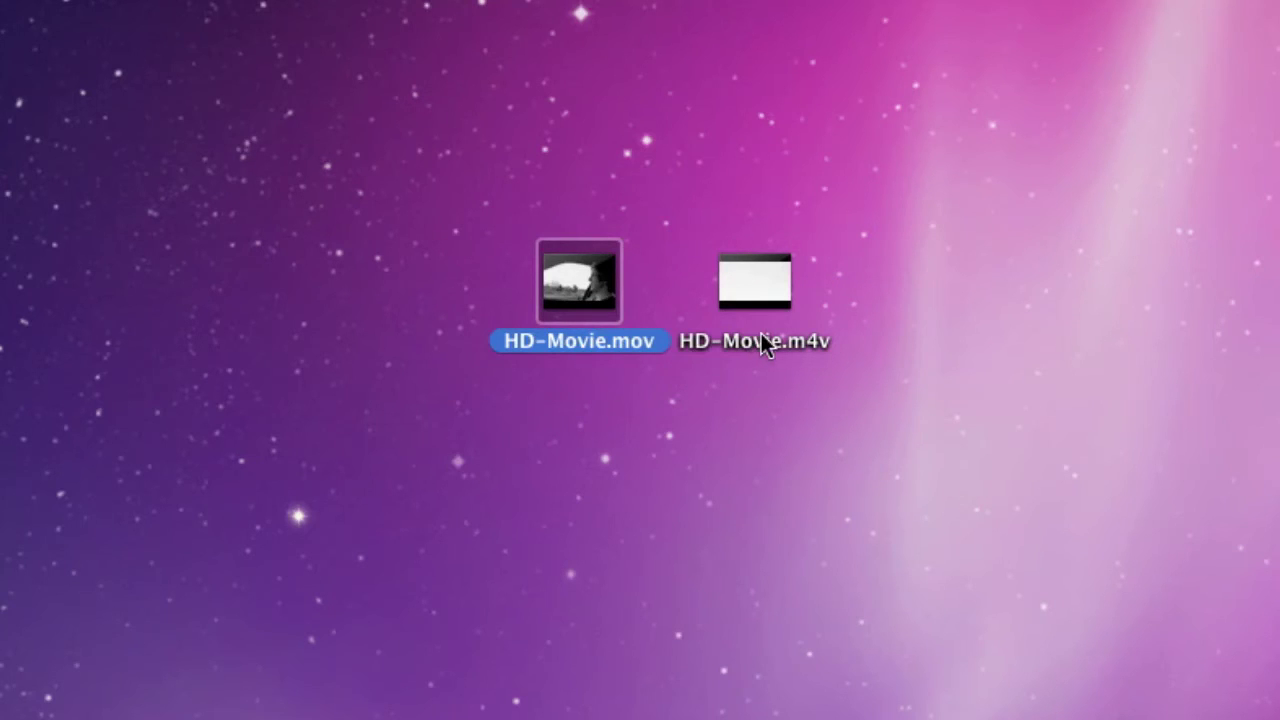
click(766, 274)
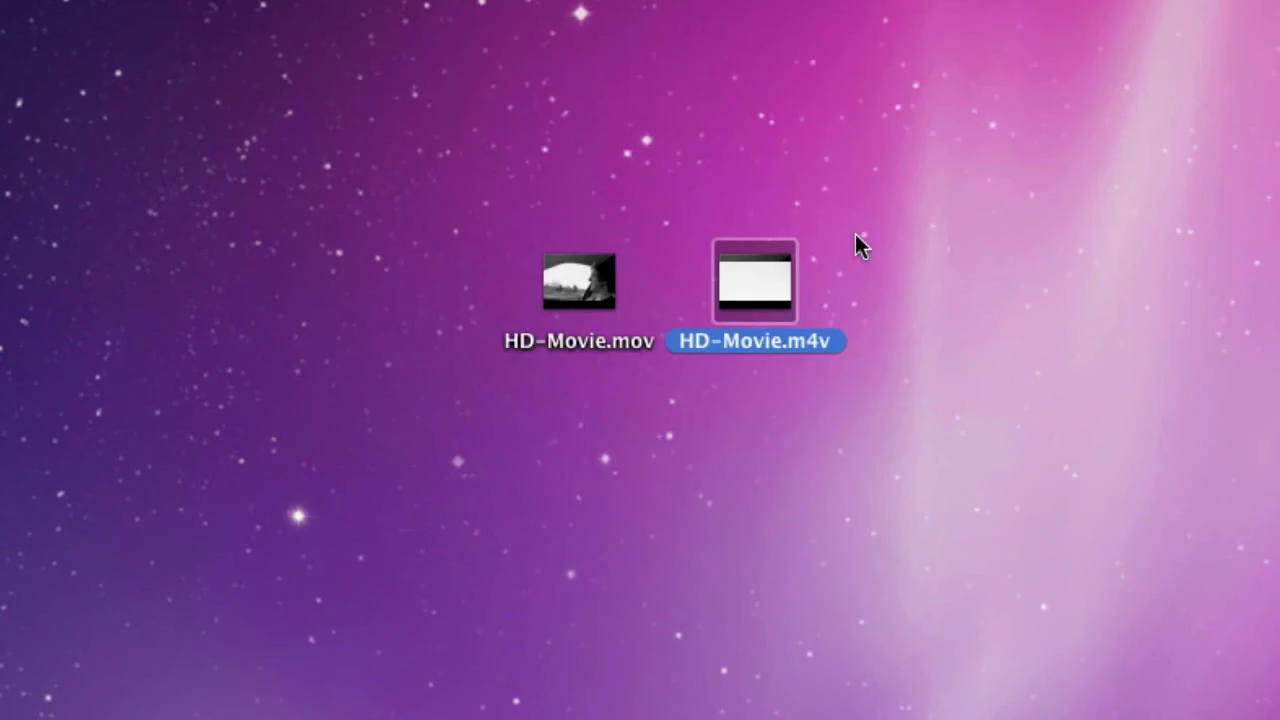
right_click(766, 277)
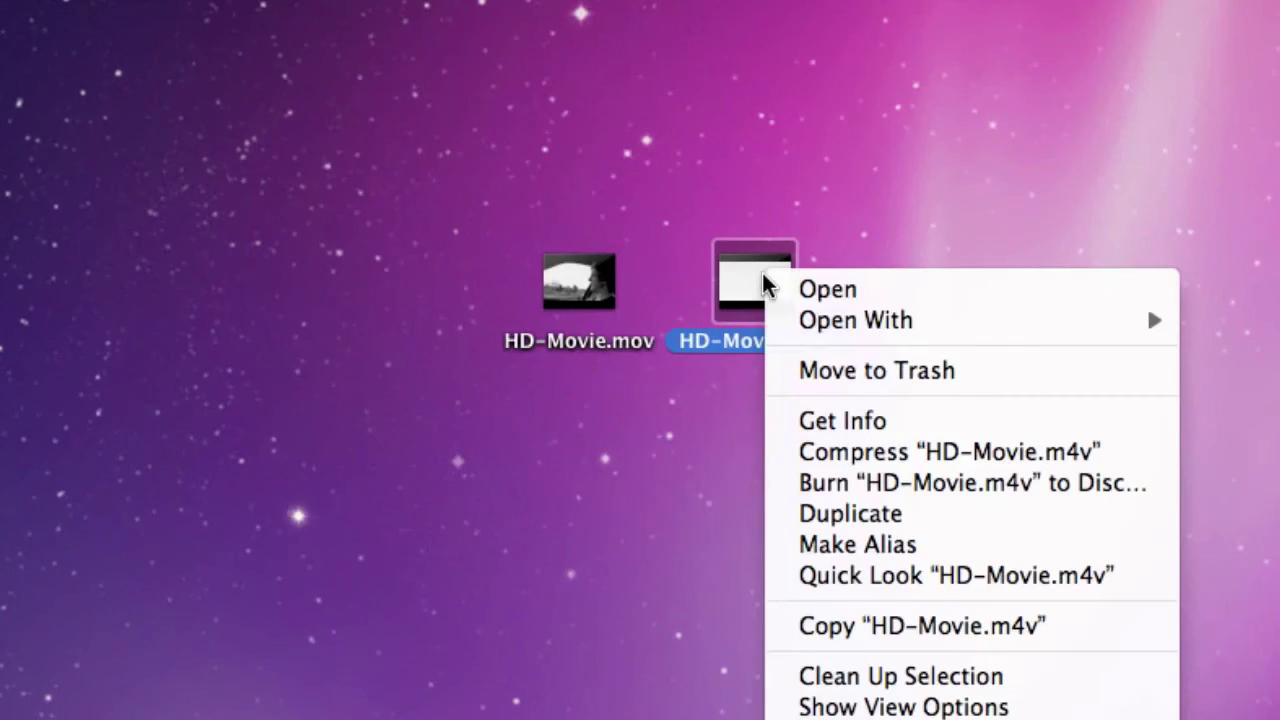
click(873, 421)
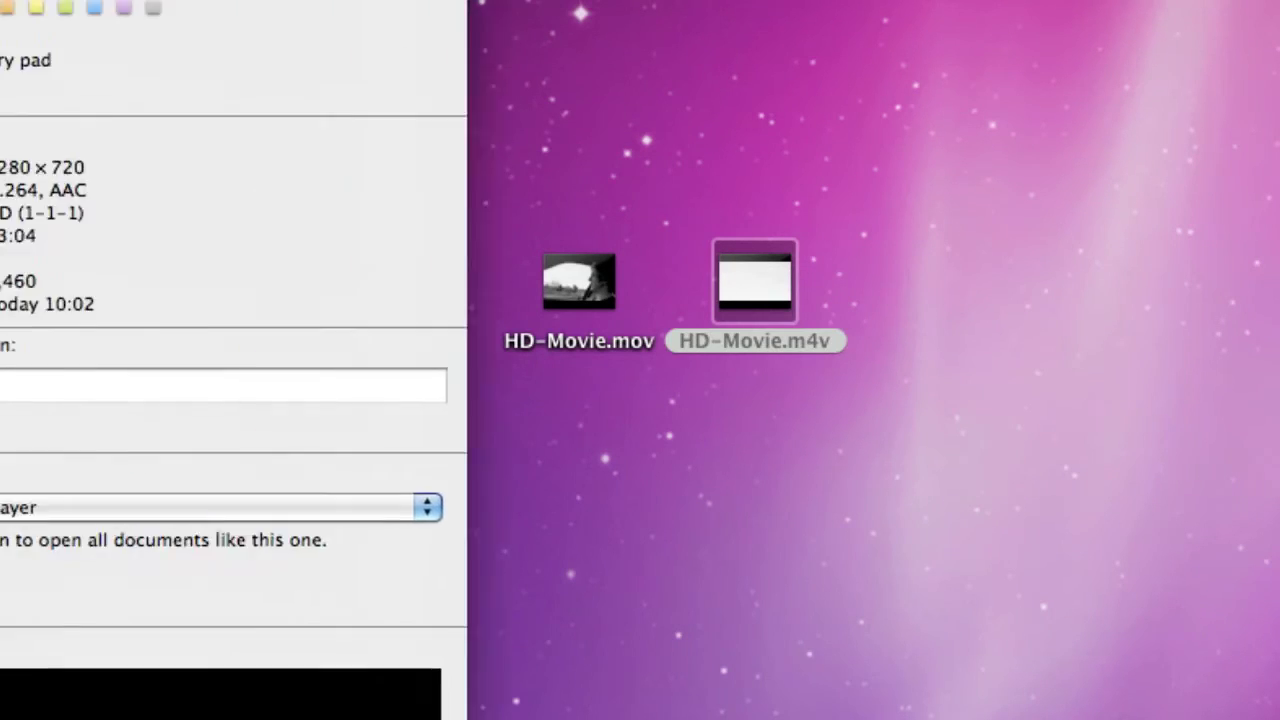
drag(300, 0, 723, 95)
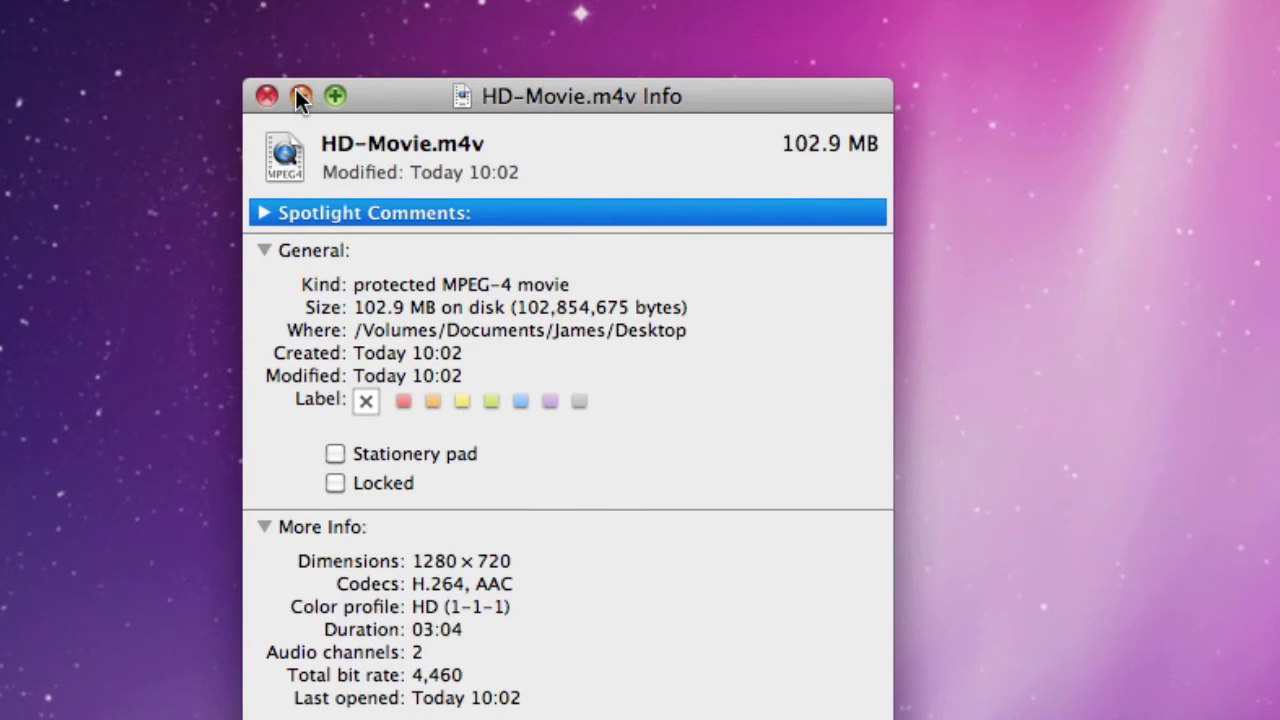
click(266, 95)
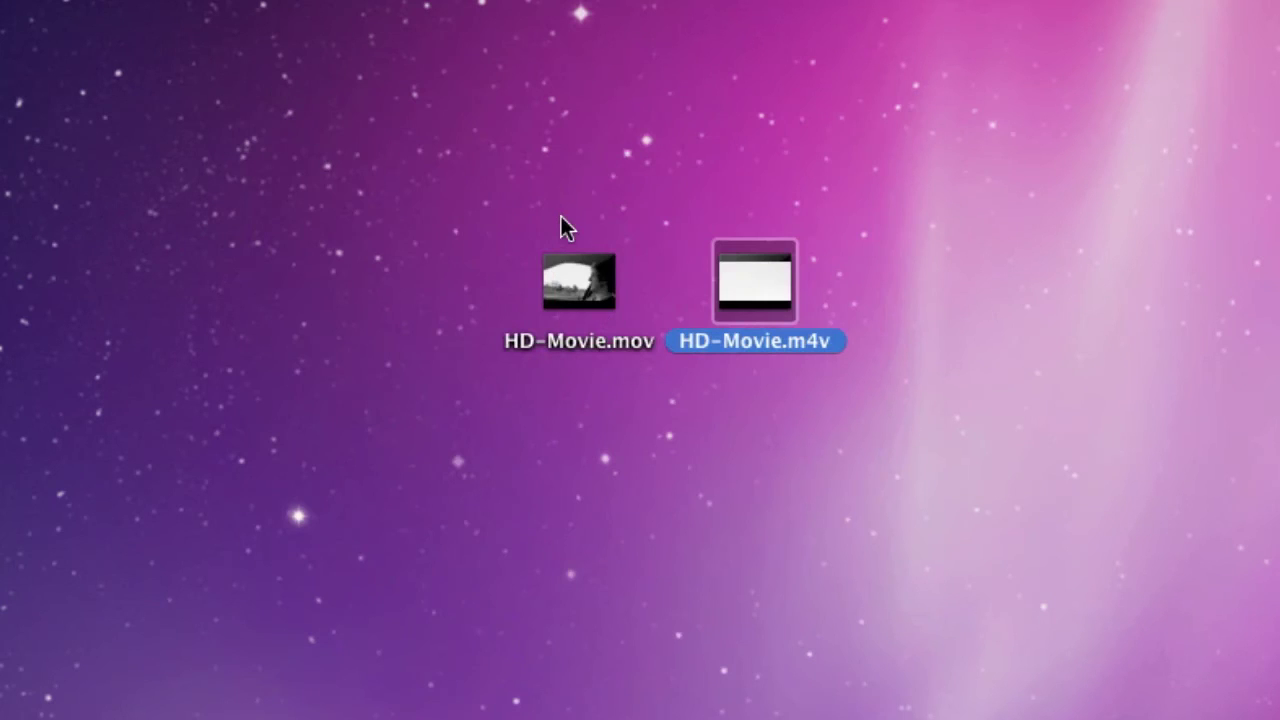
click(567, 255)
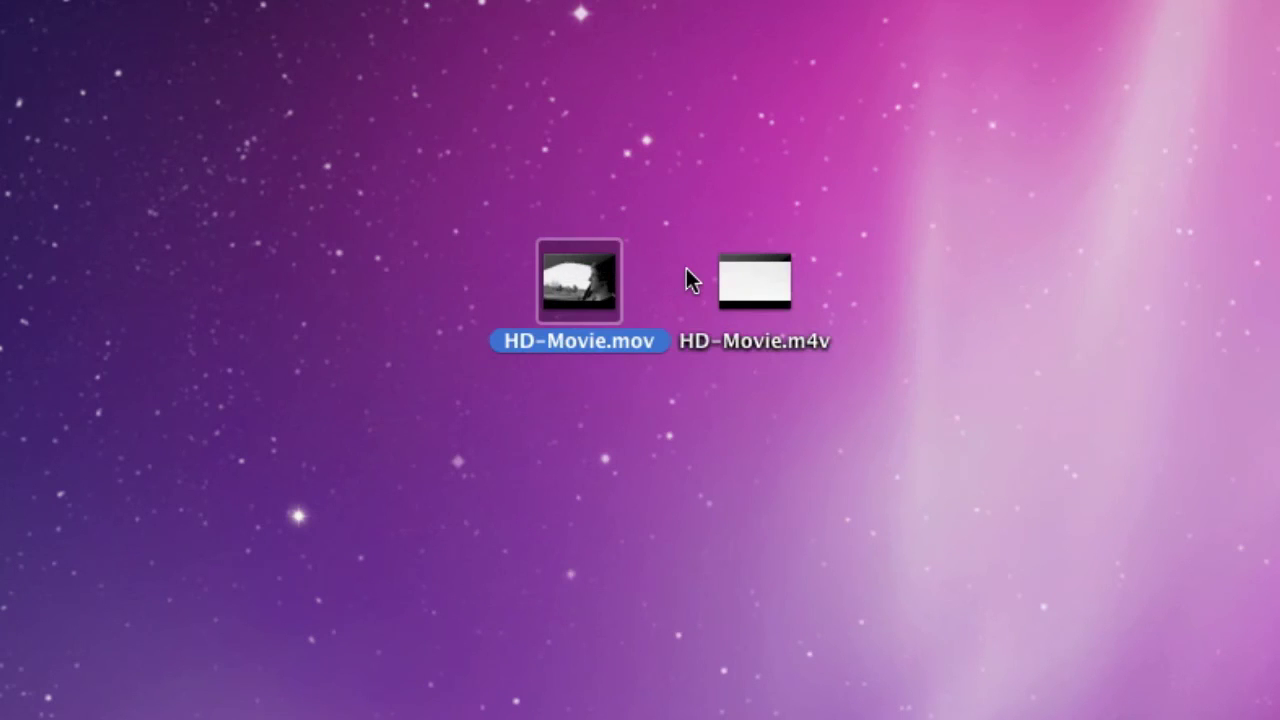